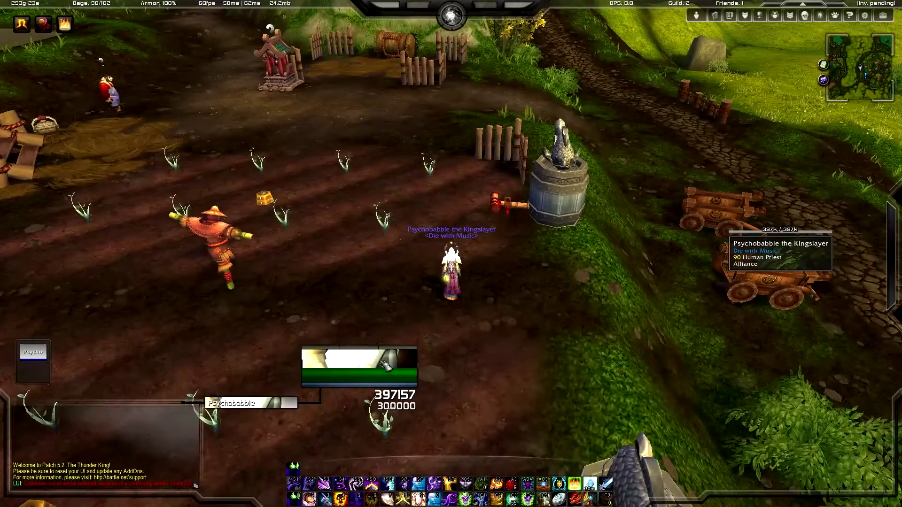
{"action": "left_click", "coordinate": [385, 366]}
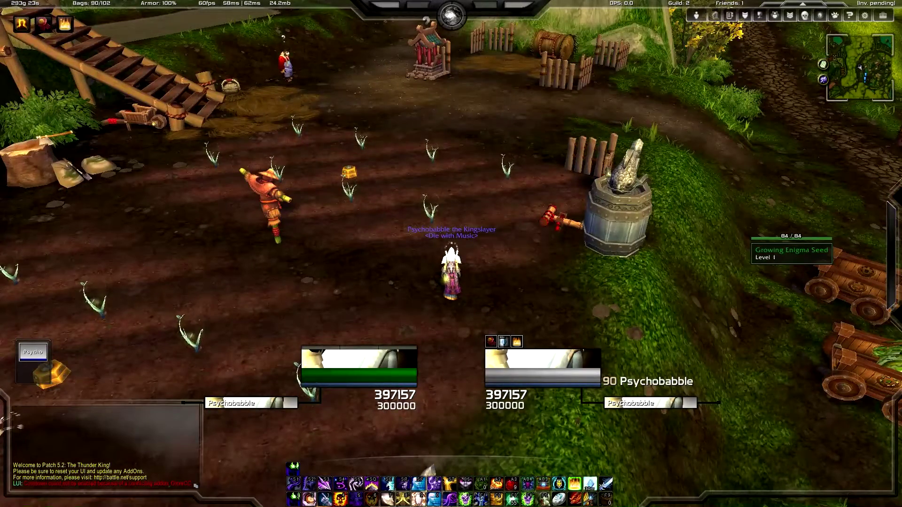
{"action": "key", "text": "w"}
{"action": "left_click", "coordinate": [422, 115]}
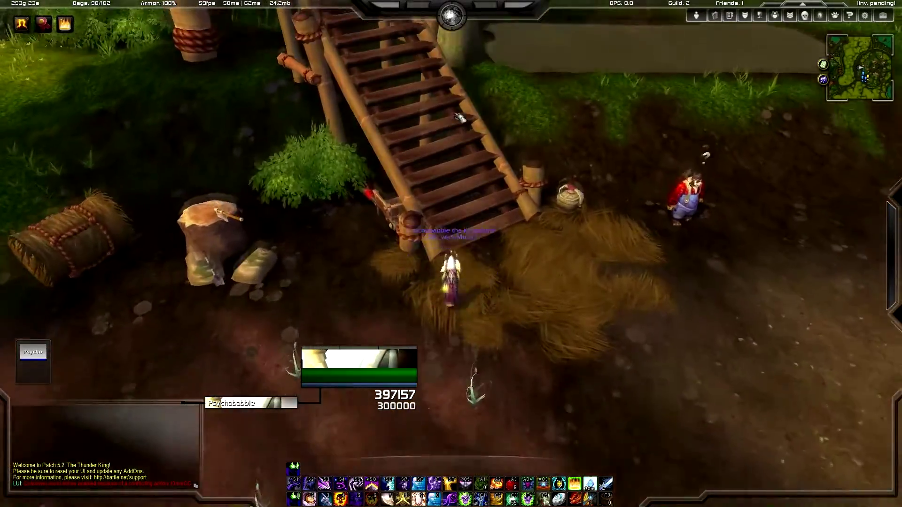
{"action": "right_click", "coordinate": [459, 117]}
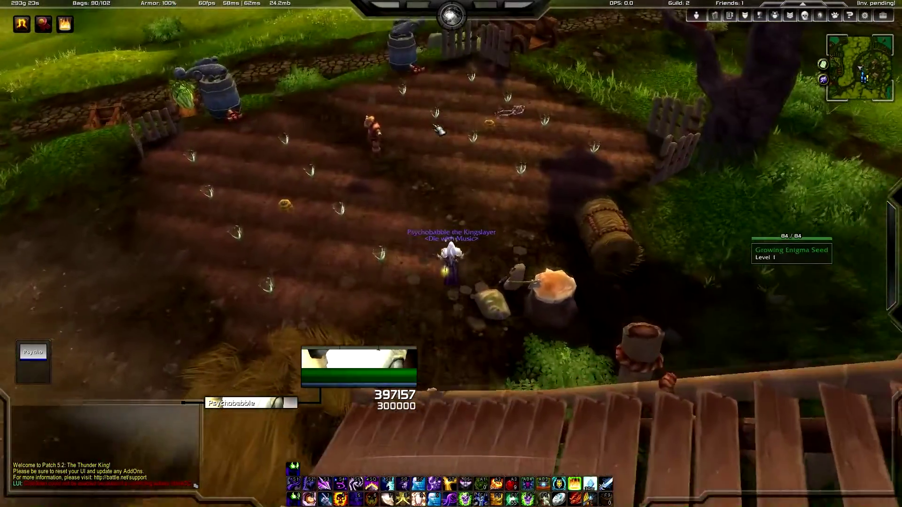
{"action": "left_click", "coordinate": [441, 130]}
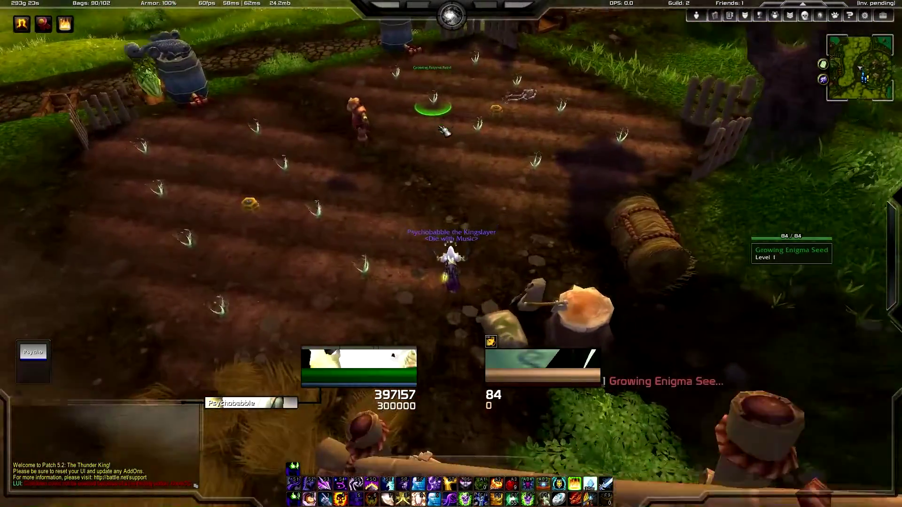
Step: Open the LUI options with the /lui chat command and bring up the Unitframes settings
{"action": "type", "text": "/lui"}
{"action": "key", "text": "Return"}
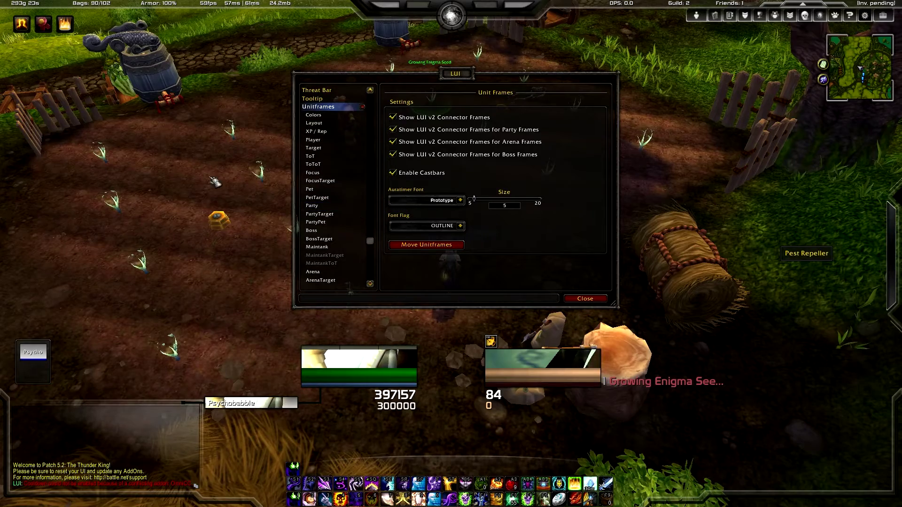
{"action": "left_click_drag", "start_coordinate": [218, 180], "coordinate": [203, 176]}
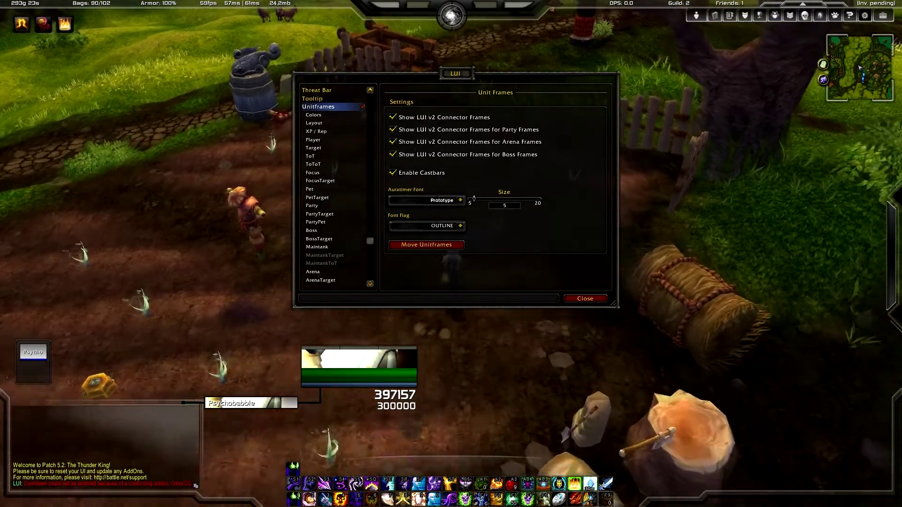
{"action": "key", "text": "w"}
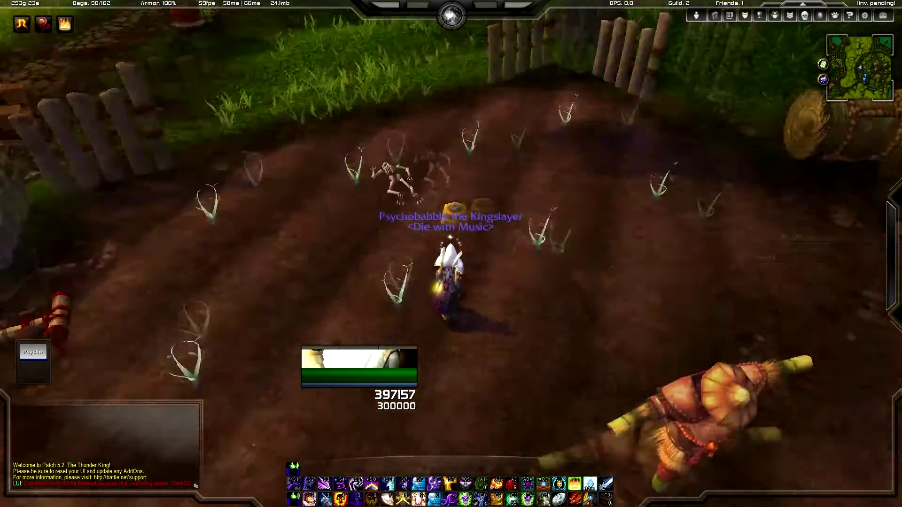
{"action": "key", "text": "w"}
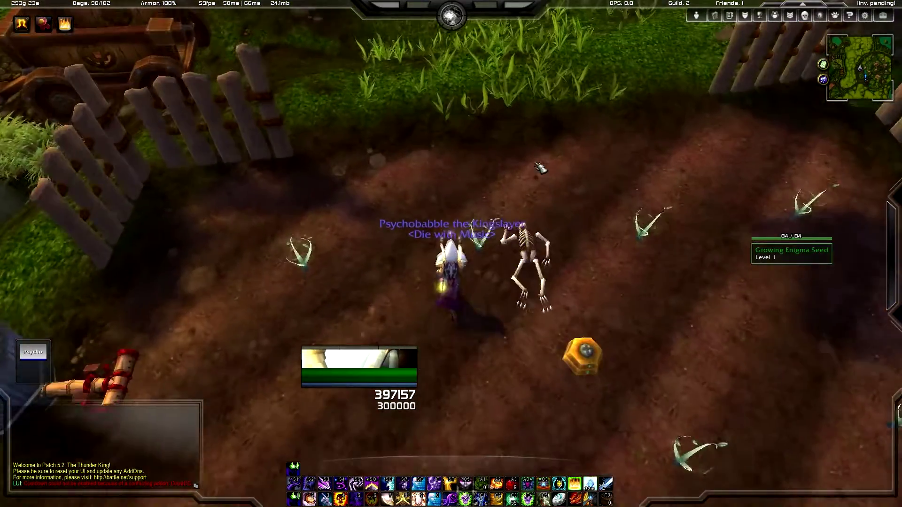
{"action": "scroll", "coordinate": [540, 170], "scroll_direction": "up", "scroll_amount": 3}
{"action": "left_click_drag", "start_coordinate": [540, 169], "coordinate": [677, 169]}
{"action": "key", "text": "d"}
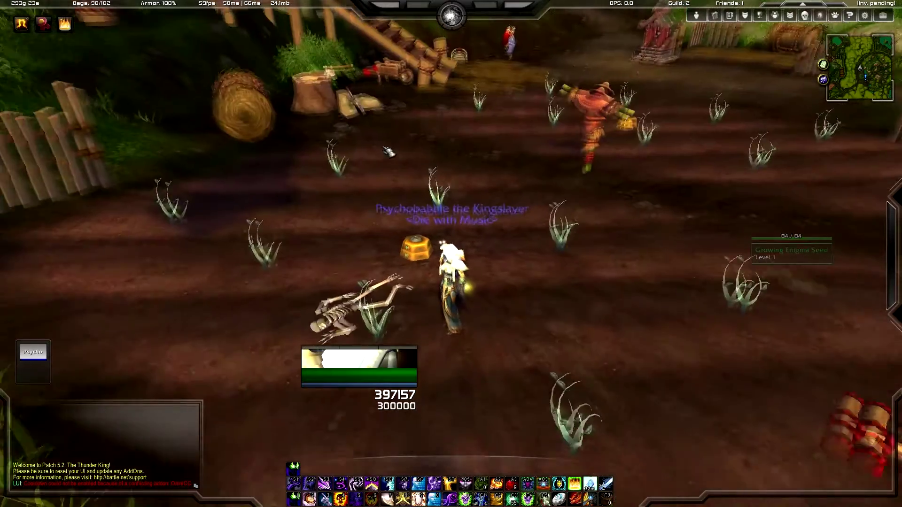
{"action": "key", "text": "d"}
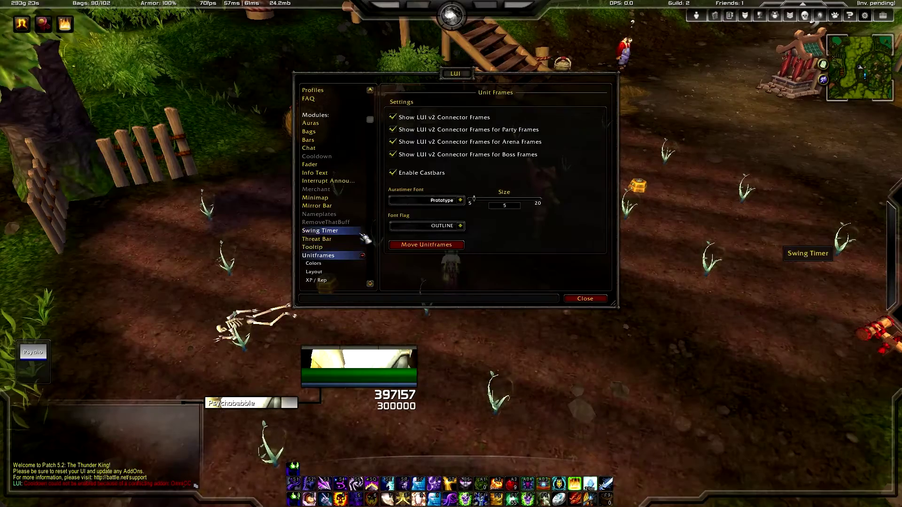
Step: Look through the LUI module list, the Unitframes sub-entries and the general Unit Frames settings
{"action": "scroll", "coordinate": [338, 248], "scroll_direction": "down", "scroll_amount": 5}
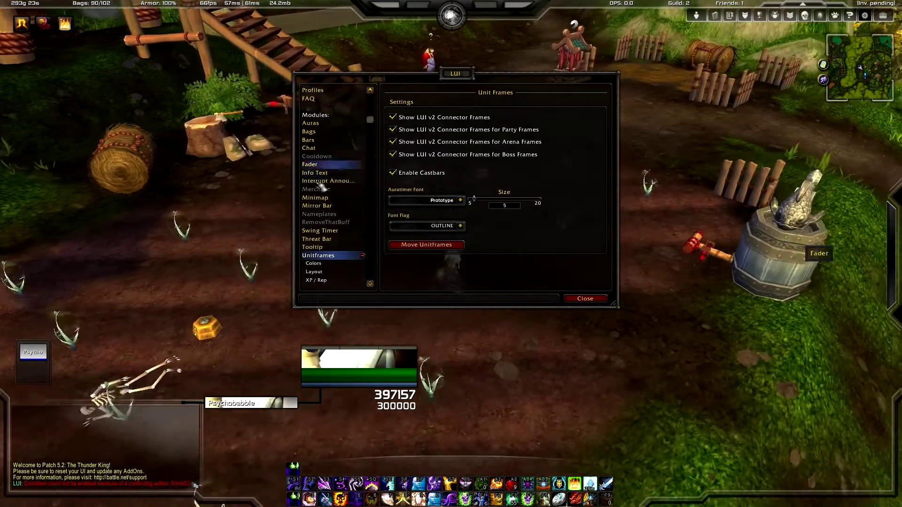
{"action": "scroll", "coordinate": [338, 248], "scroll_direction": "down", "scroll_amount": 10}
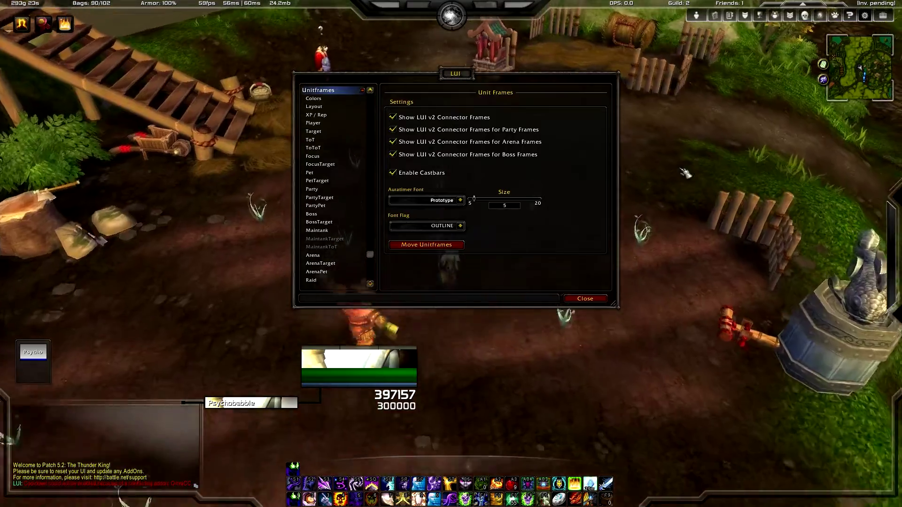
{"action": "left_click_drag", "start_coordinate": [742, 174], "coordinate": [629, 173]}
{"action": "key", "text": "w"}
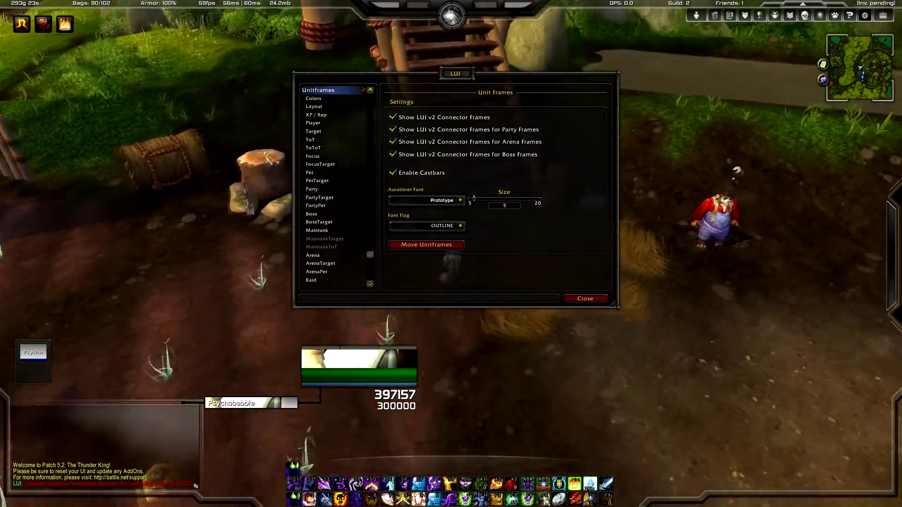
{"action": "key", "text": "w"}
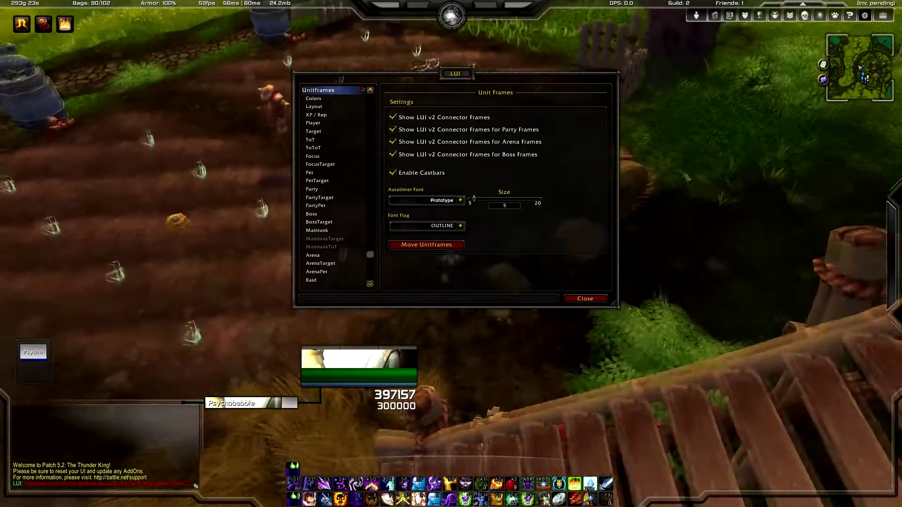
{"action": "left_click_drag", "start_coordinate": [235, 187], "coordinate": [428, 176]}
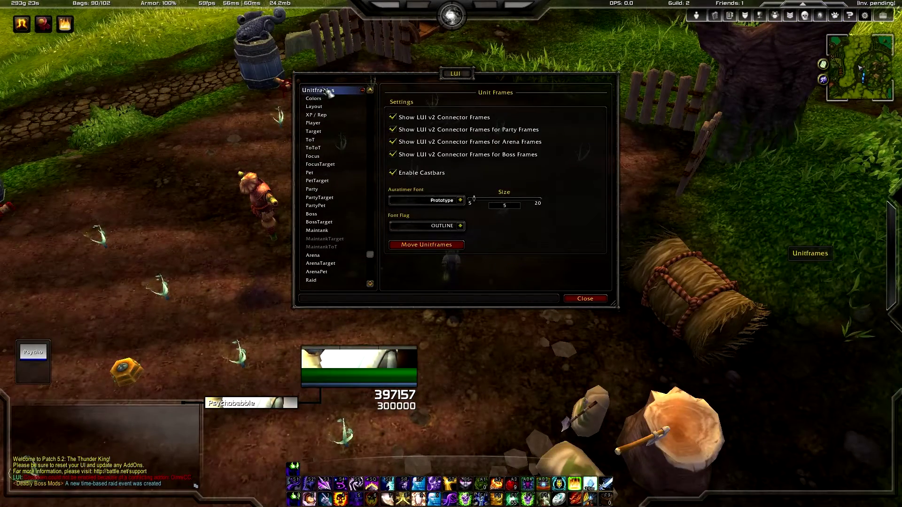
{"action": "scroll", "coordinate": [329, 93], "scroll_direction": "up", "scroll_amount": 6}
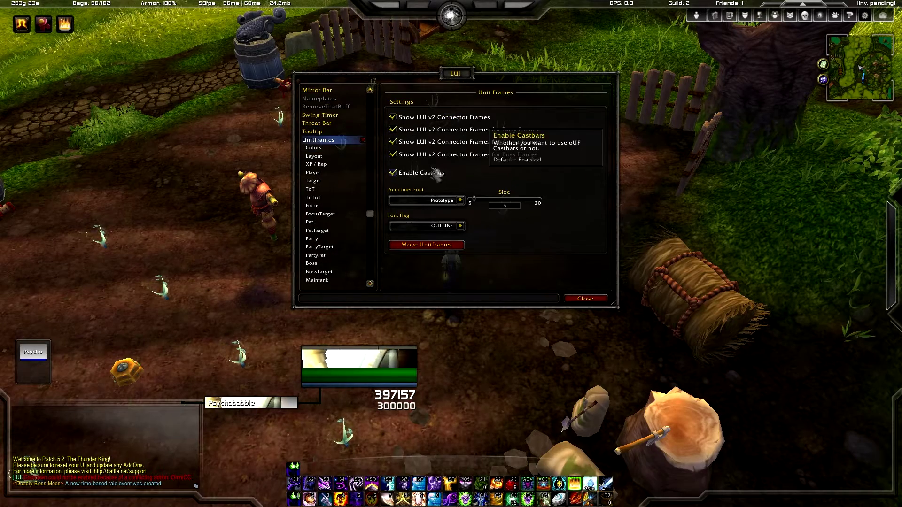
{"action": "left_click_drag", "start_coordinate": [423, 333], "coordinate": [371, 341]}
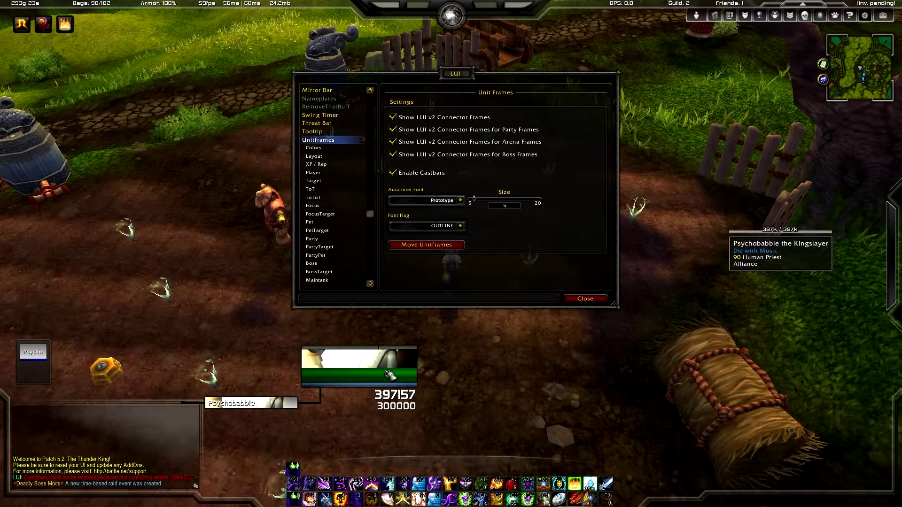
Step: Target the player's own character, then turn Show LUI v2 Connector Frames off and back on
{"action": "left_click", "coordinate": [389, 375]}
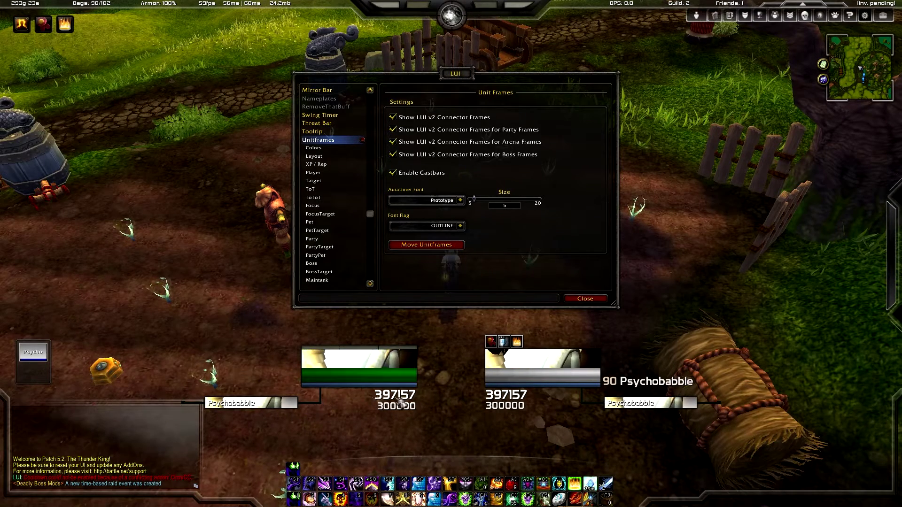
{"action": "key", "text": "d"}
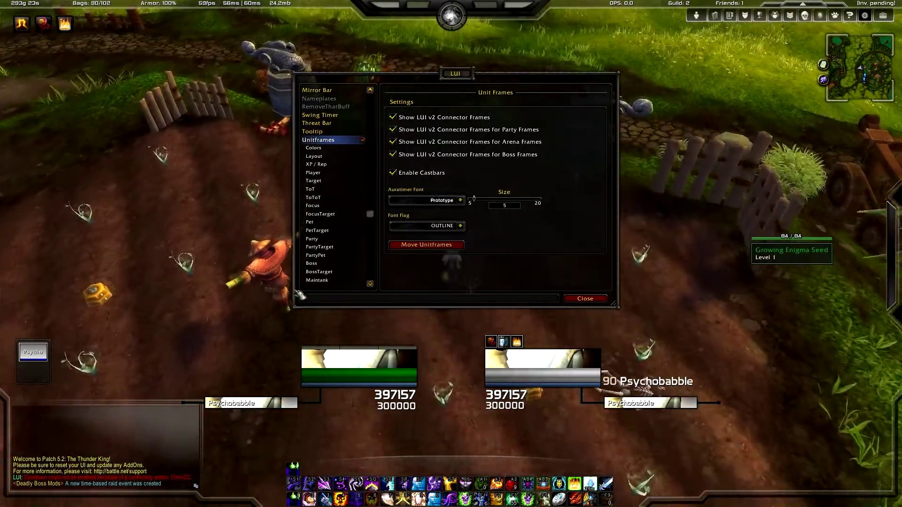
{"action": "key", "text": "d"}
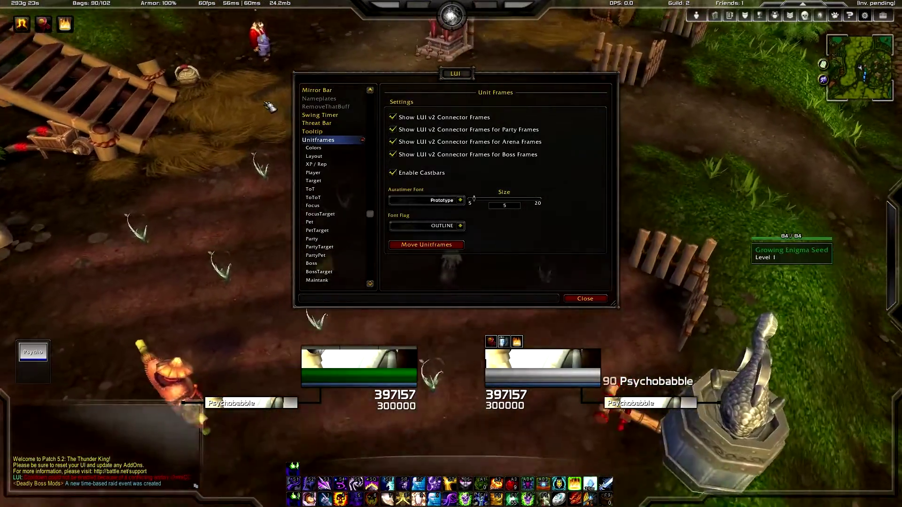
{"action": "left_click", "coordinate": [393, 117]}
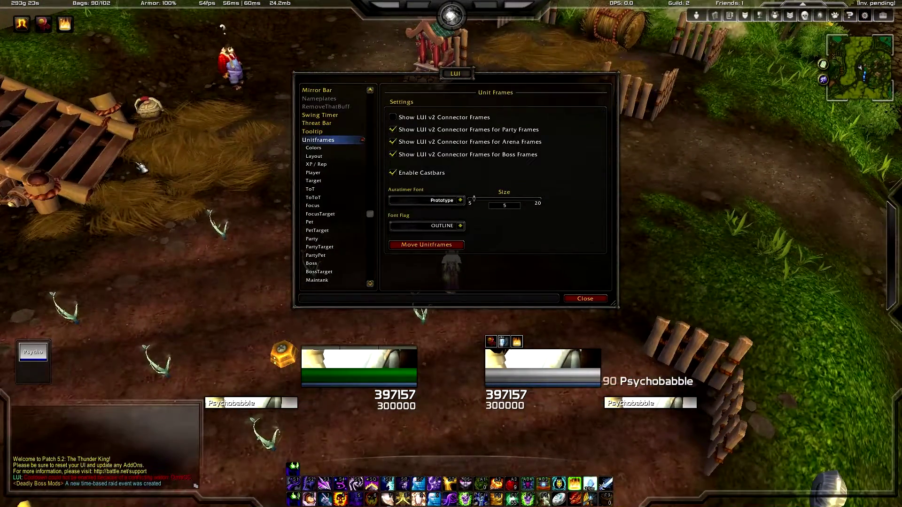
{"action": "left_click", "coordinate": [420, 116]}
{"action": "key", "text": "a"}
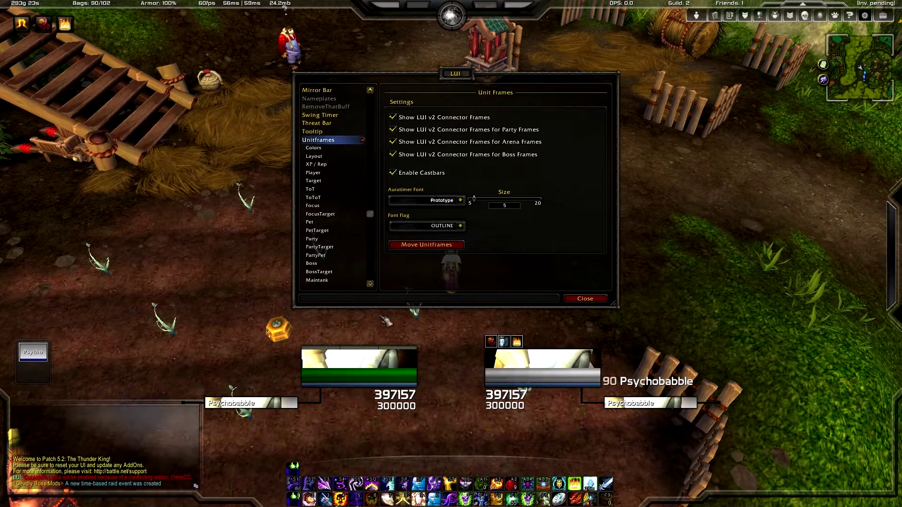
Step: Examine the Enable Castbars option while casting a spell on the player's own character
{"action": "left_click", "coordinate": [400, 174]}
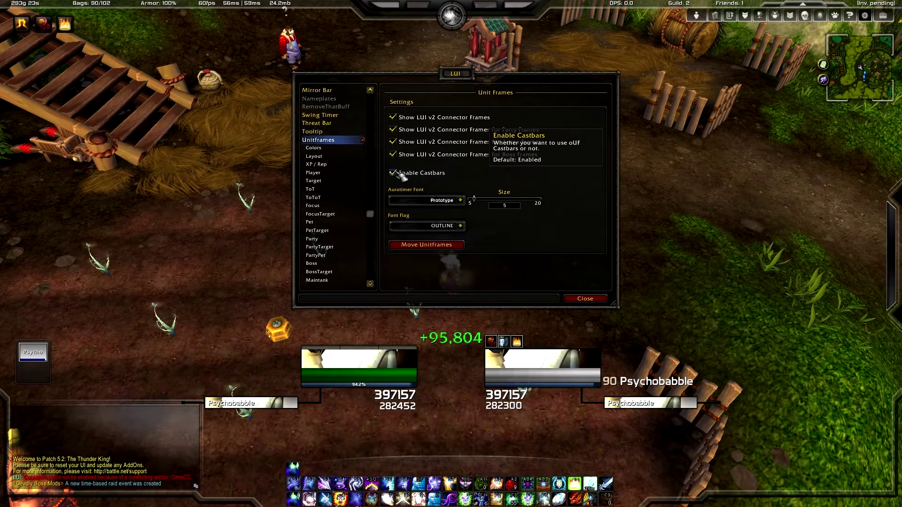
{"action": "left_click", "coordinate": [401, 174]}
{"action": "key", "text": "9"}
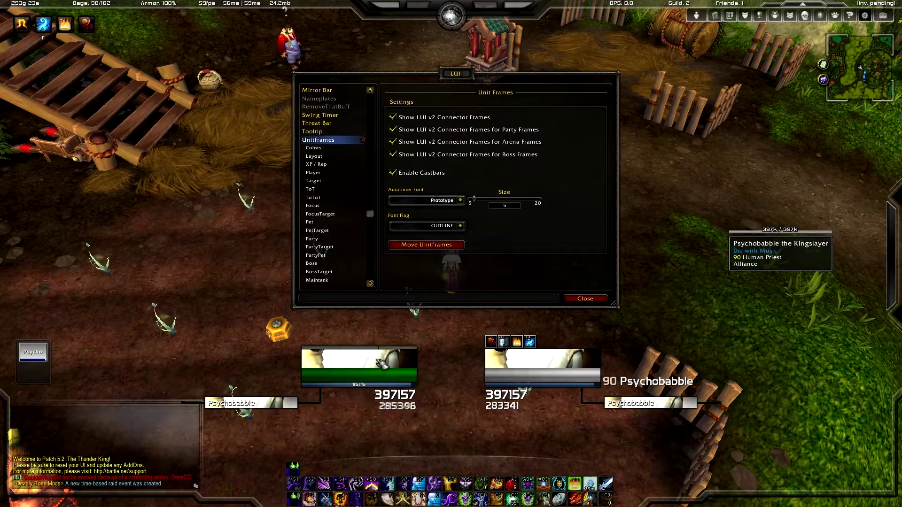
{"action": "left_click_drag", "start_coordinate": [268, 300], "coordinate": [268, 295]}
{"action": "key", "text": "w"}
{"action": "key", "text": "a"}
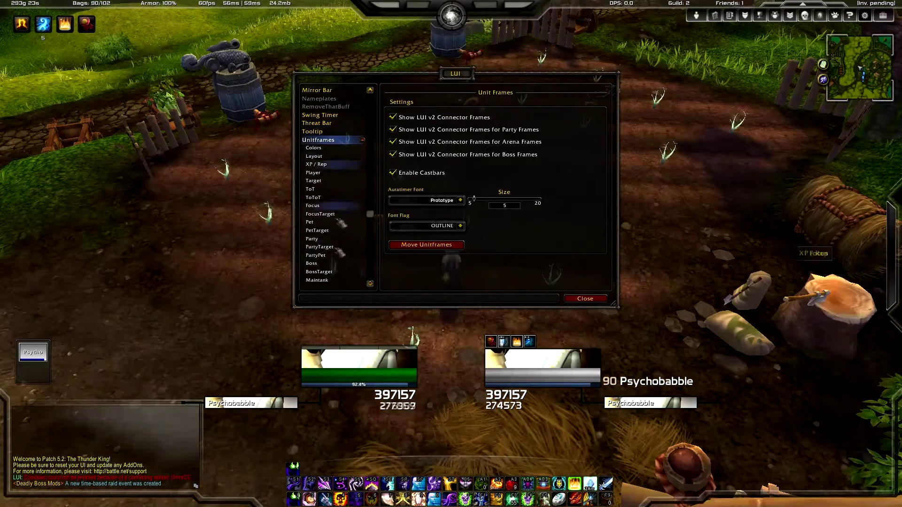
{"action": "key", "text": "d"}
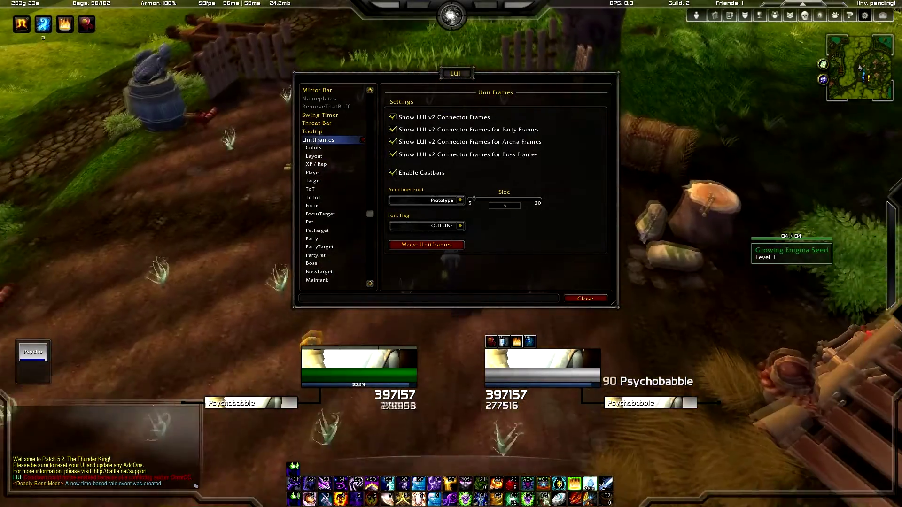
{"action": "key", "text": "w"}
{"action": "left_click", "coordinate": [228, 153]}
{"action": "left_click", "coordinate": [226, 143]}
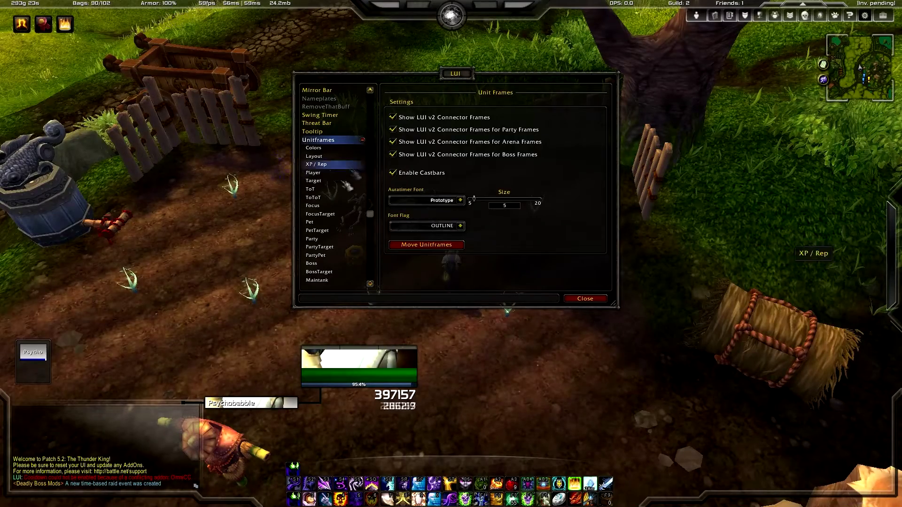
{"action": "scroll", "coordinate": [359, 173], "scroll_direction": "down", "scroll_amount": 1}
{"action": "key", "text": "a"}
{"action": "key", "text": "w"}
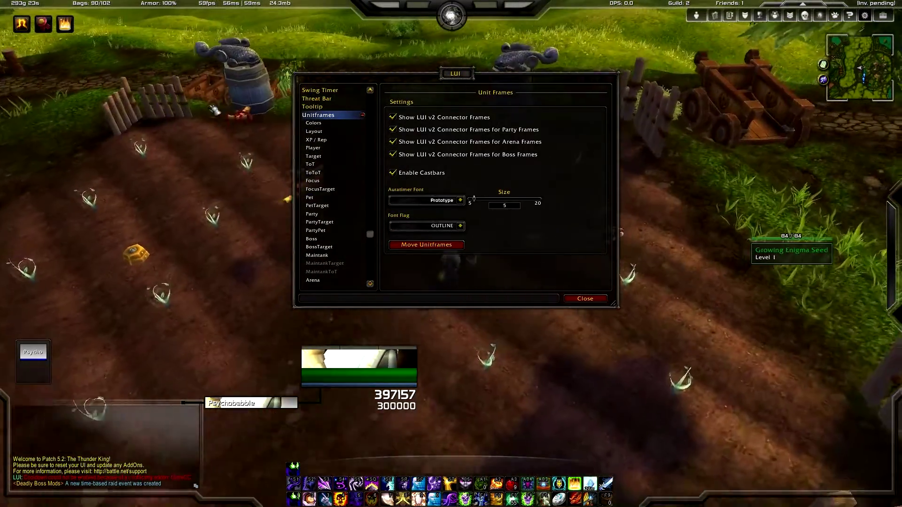
{"action": "key", "text": "d"}
{"action": "key", "text": "d"}
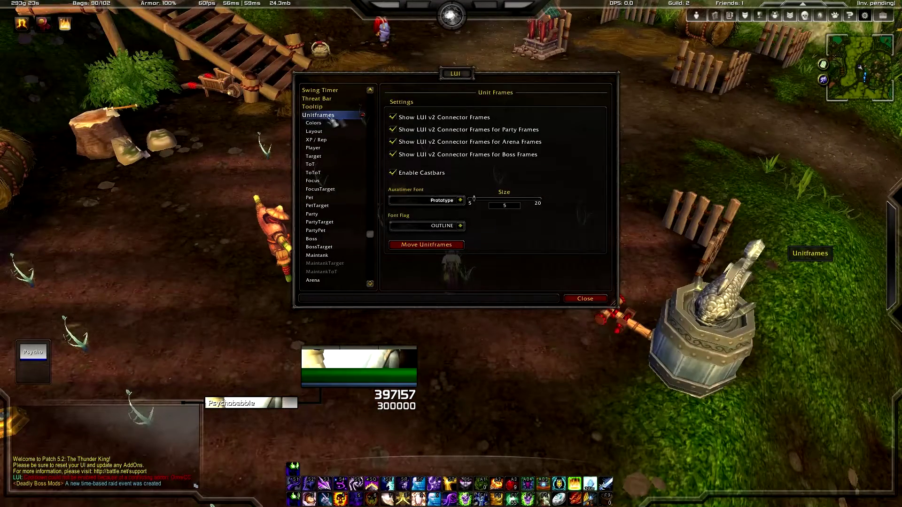
Step: Unlock the unit frames for moving, shift the party frame slightly up and to the right, and save the positions
{"action": "left_click", "coordinate": [432, 246]}
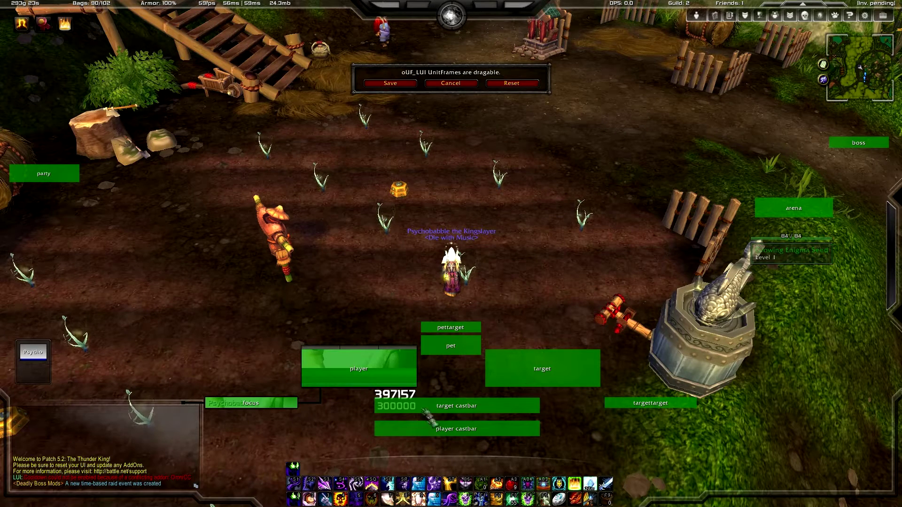
{"action": "mouse_move", "coordinate": [45, 177]}
{"action": "left_mouse_down"}
{"action": "mouse_move", "coordinate": [45, 131]}
{"action": "mouse_move", "coordinate": [55, 176]}
{"action": "mouse_move", "coordinate": [47, 175]}
{"action": "left_mouse_up"}
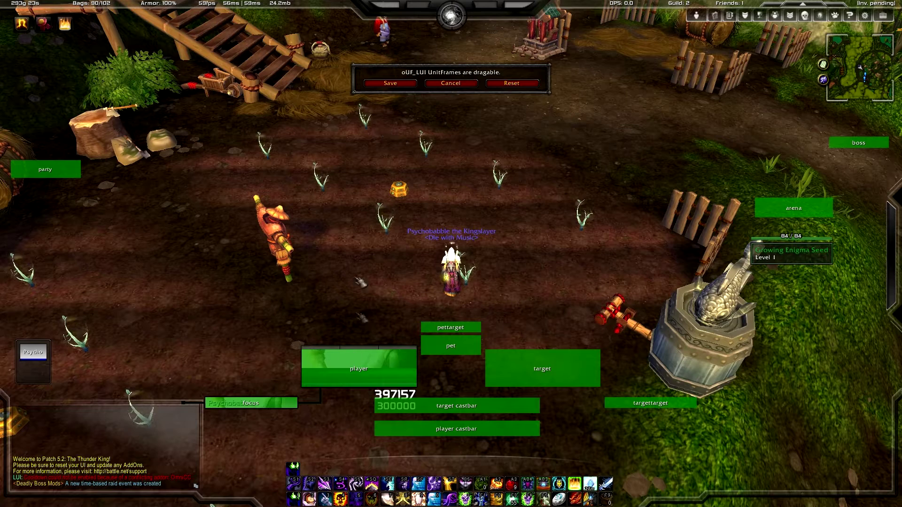
{"action": "left_click", "coordinate": [402, 83]}
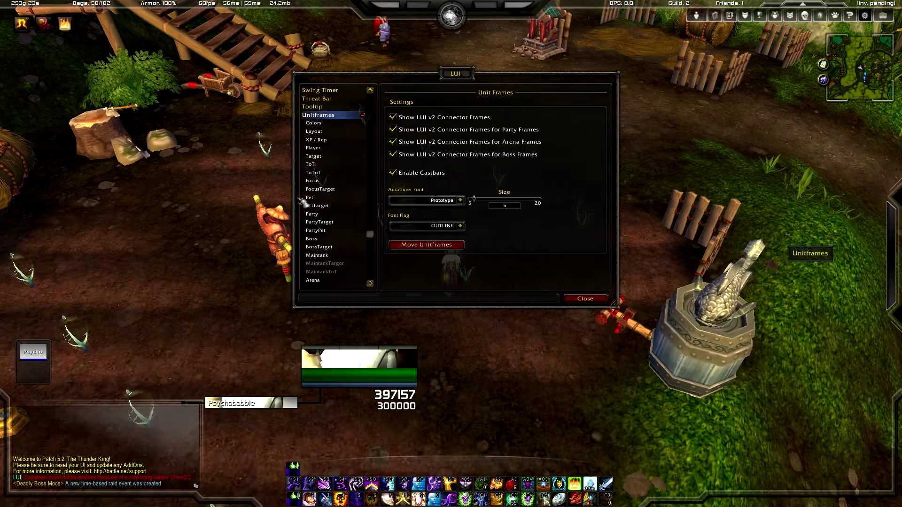
Step: Browse the unit frame entries under Unitframes and open the general settings of the Player frame
{"action": "scroll", "coordinate": [331, 268], "scroll_direction": "down", "scroll_amount": 6}
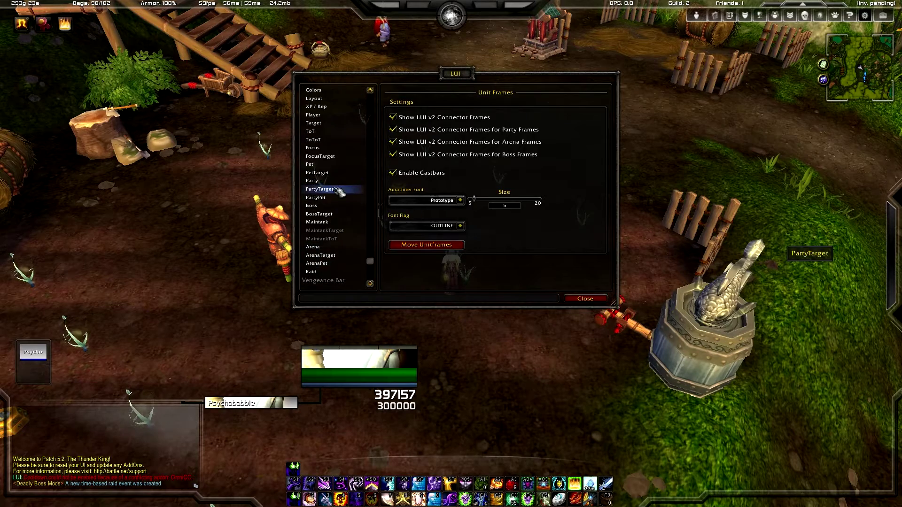
{"action": "scroll", "coordinate": [343, 191], "scroll_direction": "up", "scroll_amount": 5}
{"action": "left_click", "coordinate": [322, 142]}
{"action": "left_click_drag", "start_coordinate": [203, 126], "coordinate": [135, 170]}
{"action": "key", "text": "a"}
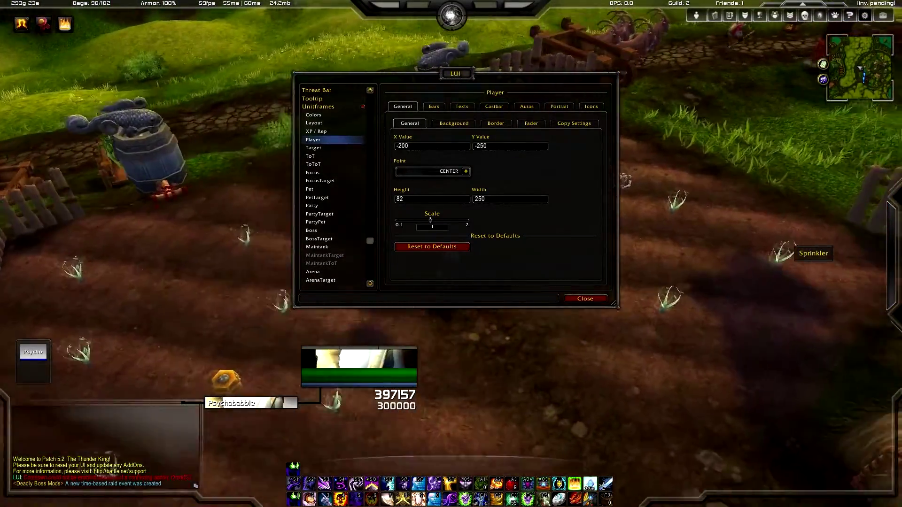
{"action": "key", "text": "a"}
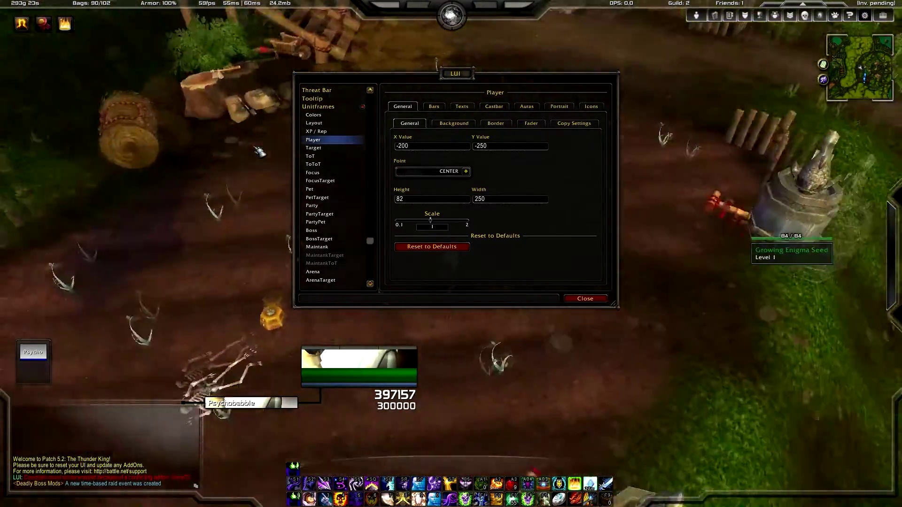
Step: View the Player frame's bar settings, going from the Health bar options to the Power bar options
{"action": "key", "text": "a"}
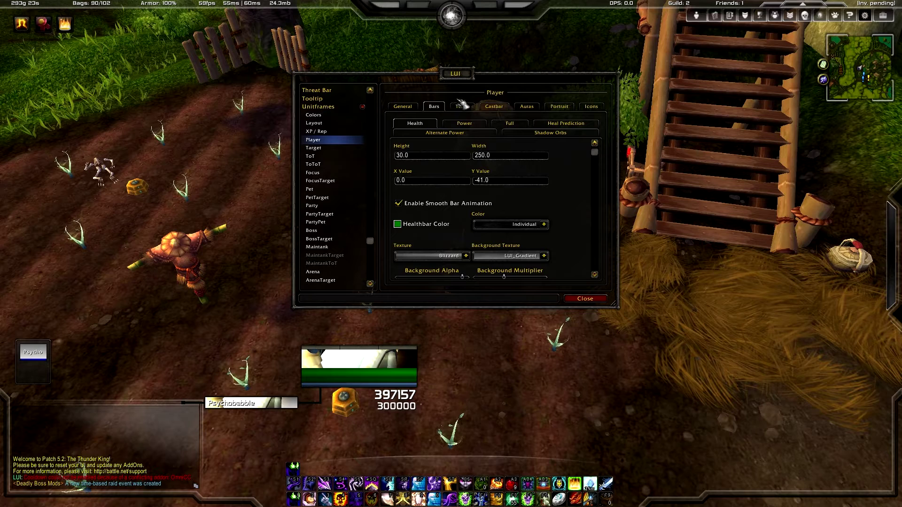
{"action": "left_click", "coordinate": [472, 123]}
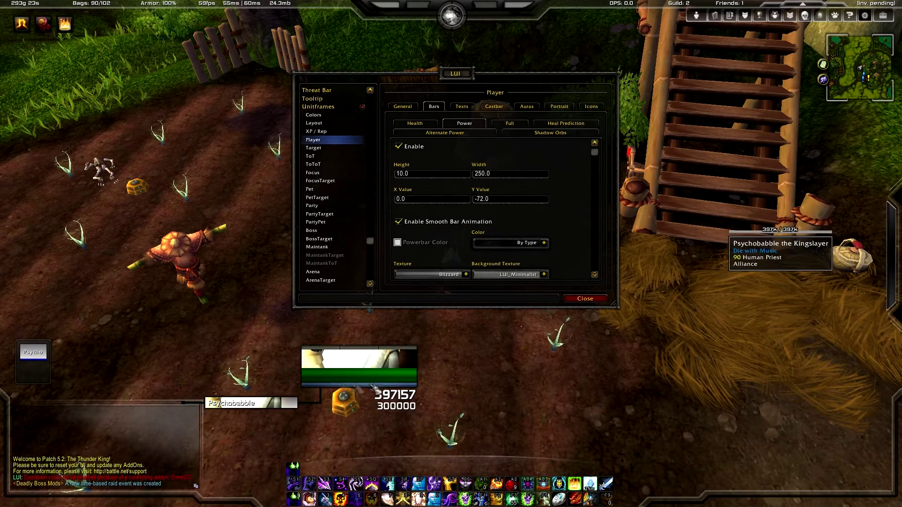
{"action": "left_click_drag", "start_coordinate": [249, 179], "coordinate": [421, 186]}
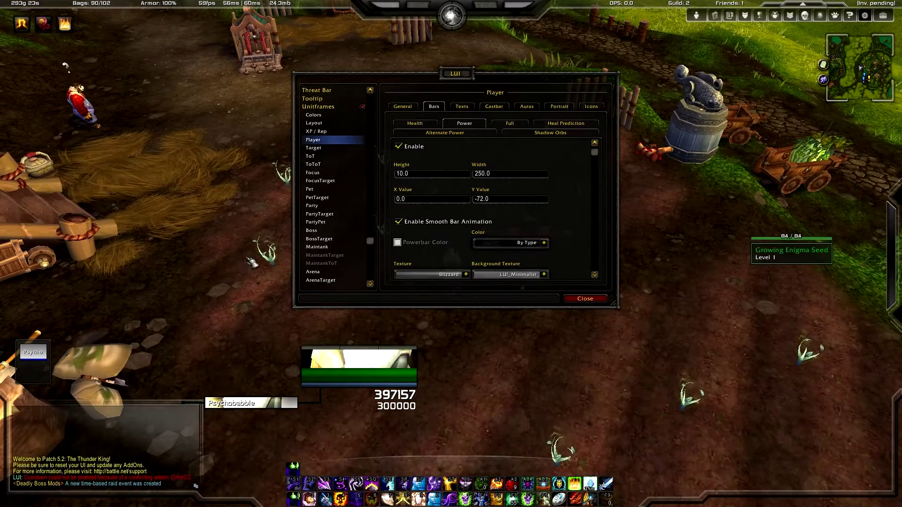